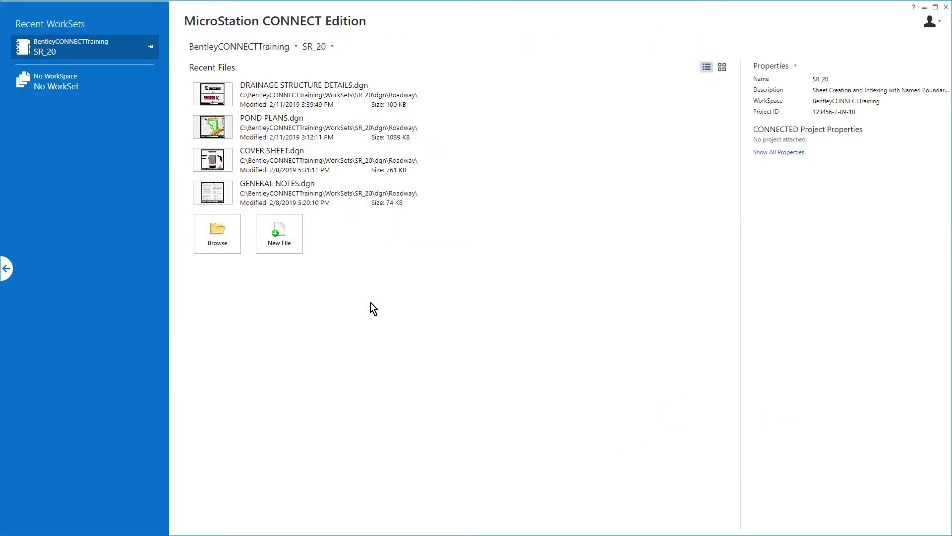
Browse to SR_20 > Standards > Dgnlib > DrawComp and open Civil_DynamicViews_Seeds.dgnlib.
left_click(236, 244)
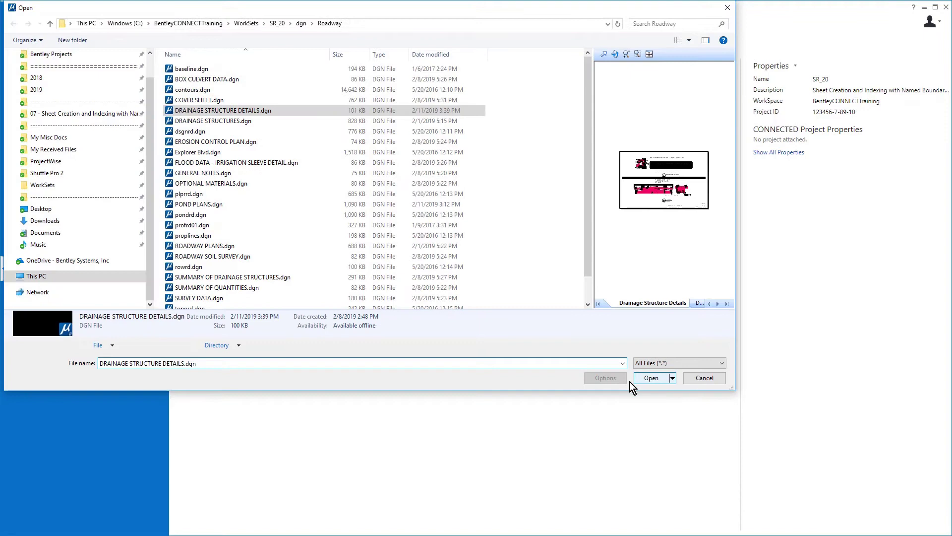
left_click(276, 24)
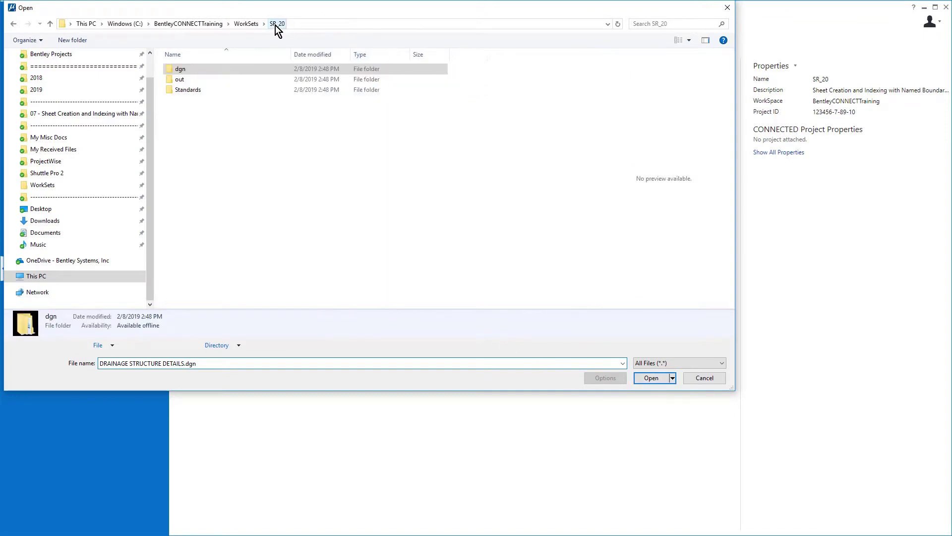
double_click(207, 95)
double_click(206, 94)
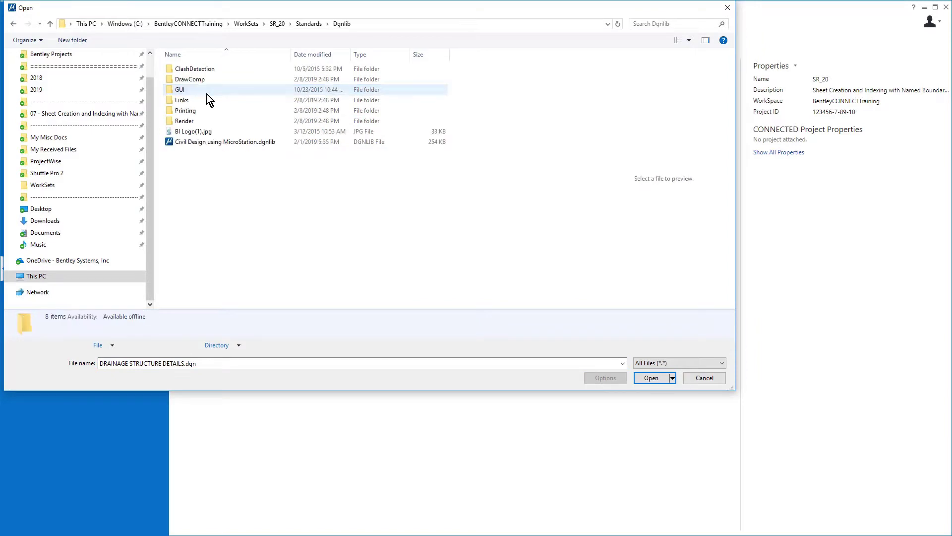
double_click(223, 80)
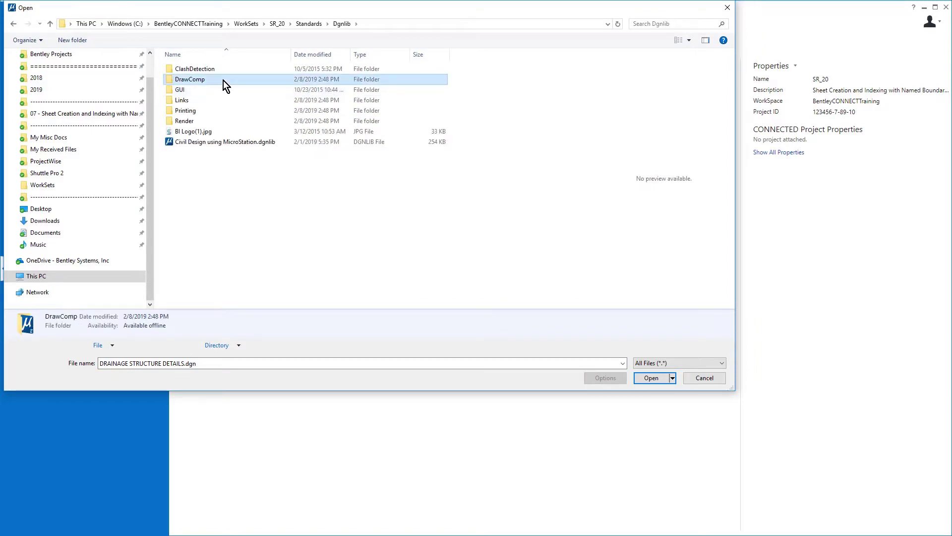
left_click(217, 72)
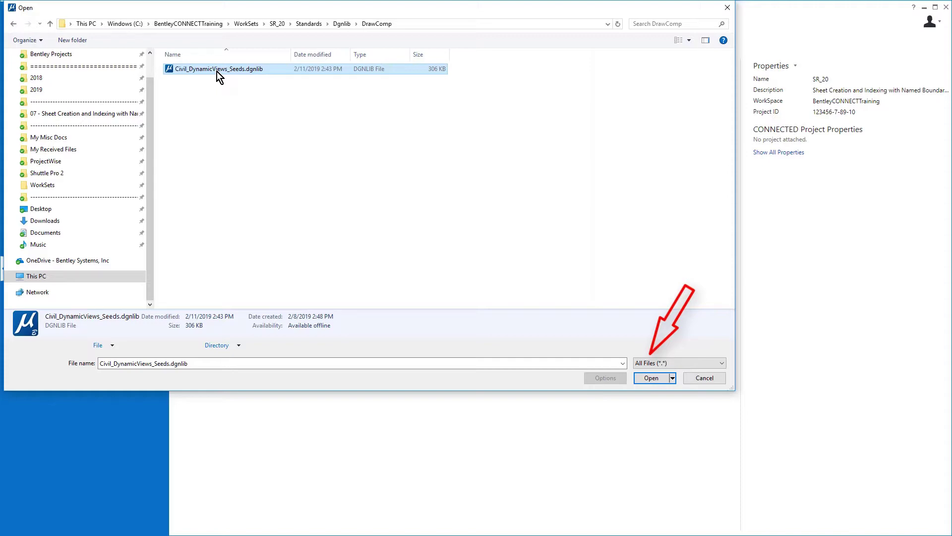
double_click(216, 71)
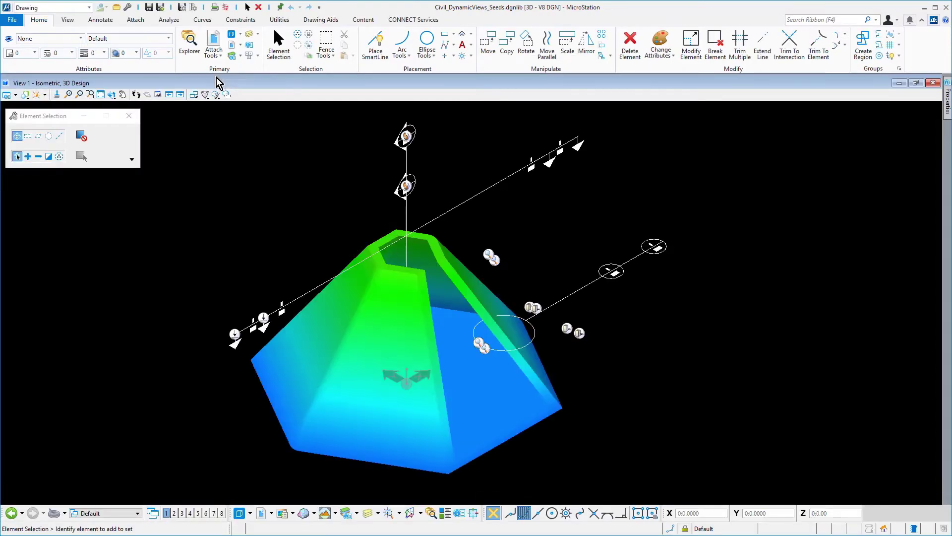
Switch to the Sheet_NB Plan sheet model via the Models dialog.
left_click(234, 36)
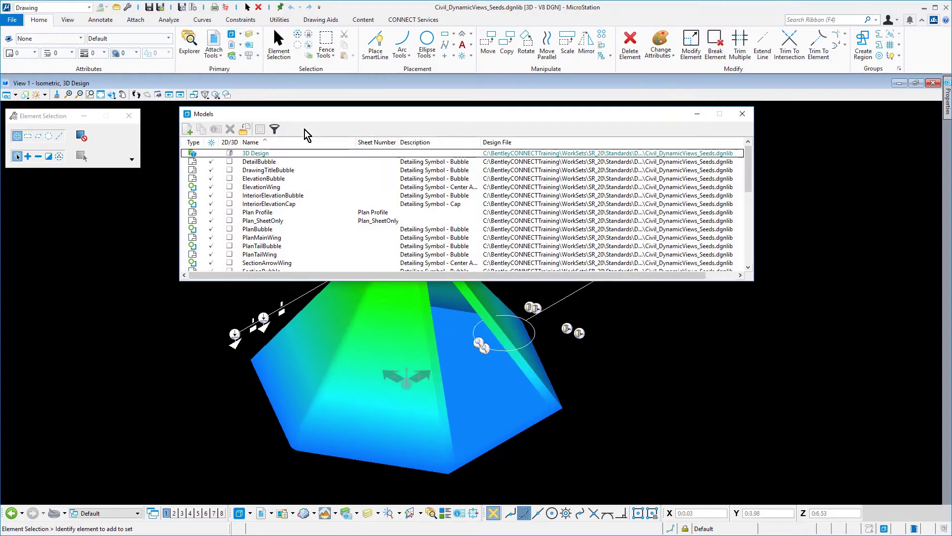
scroll(300, 146, "down", 1)
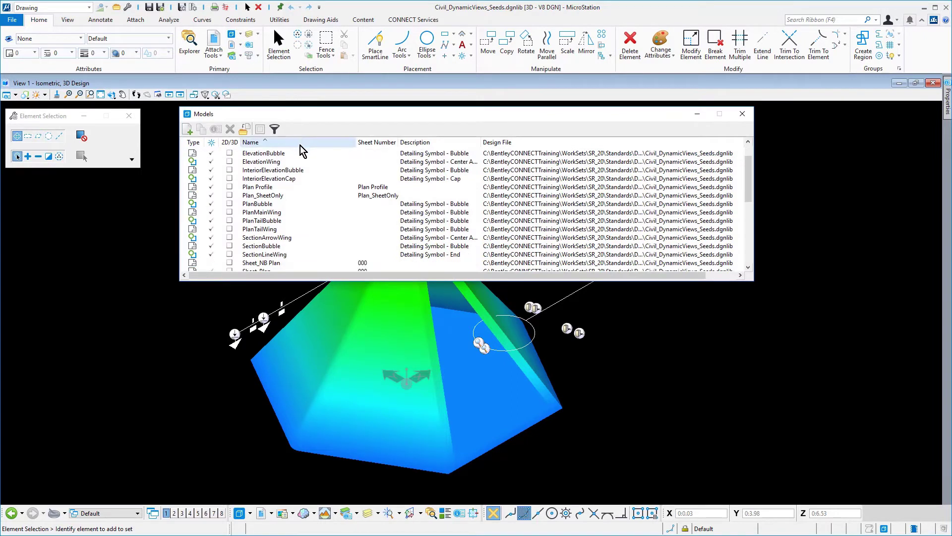
left_click(296, 264)
double_click(295, 264)
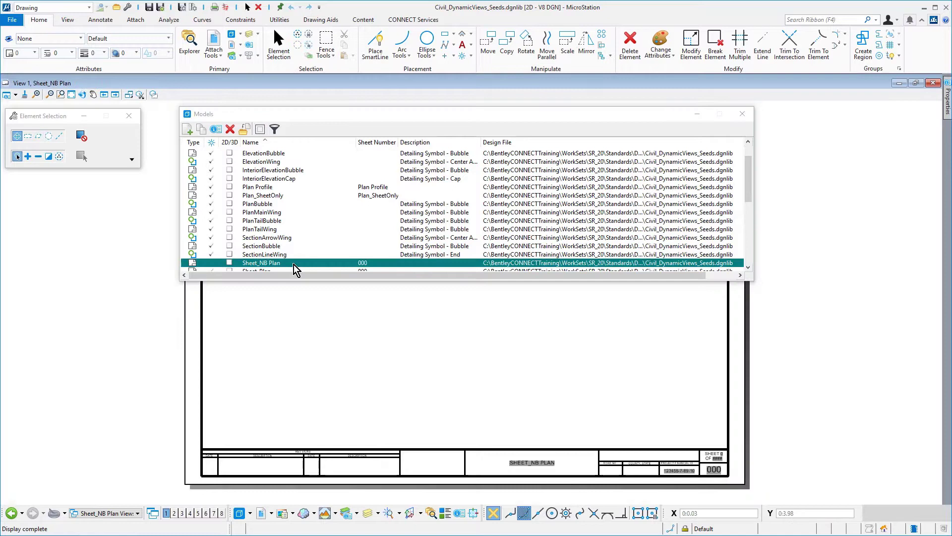
left_click(742, 114)
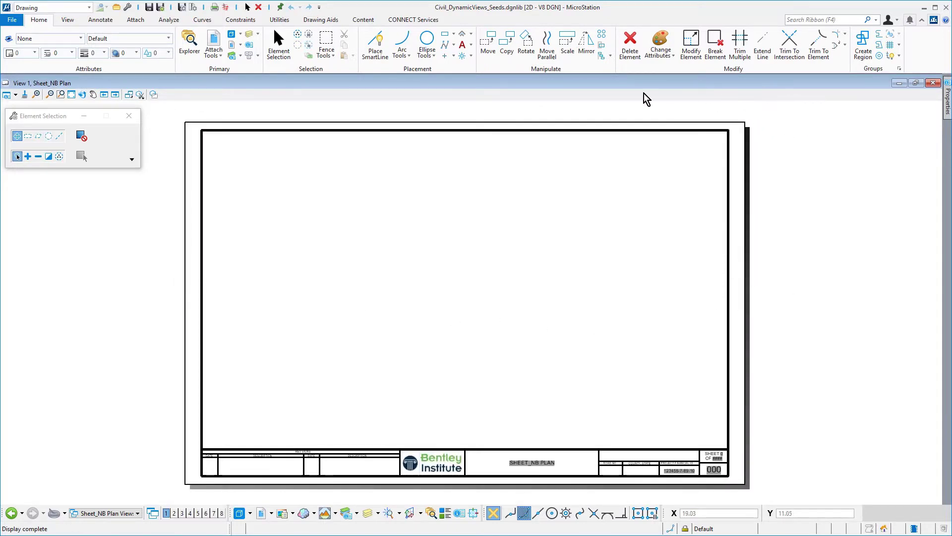
Make DrawingBoundaries the active level and start a drawing boundary named NB - FullSheet.
left_click(169, 38)
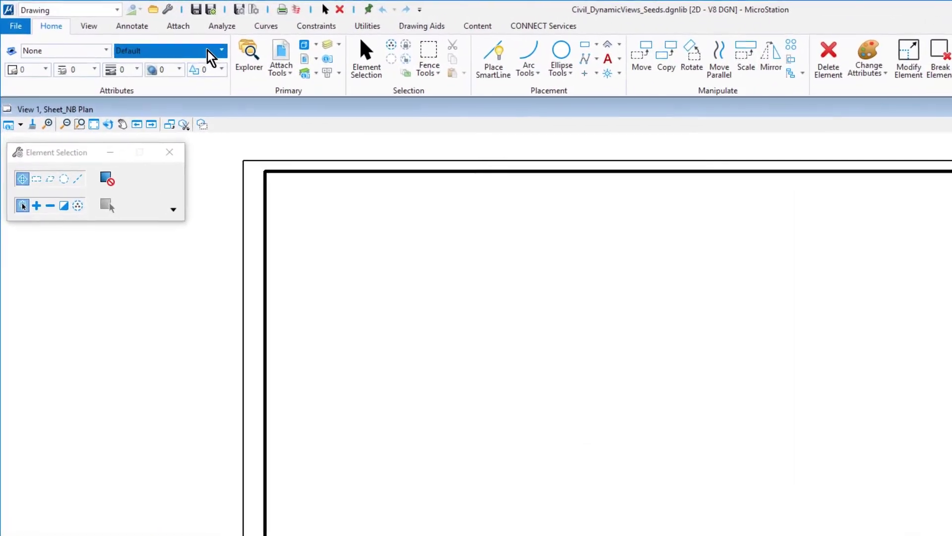
type("draw")
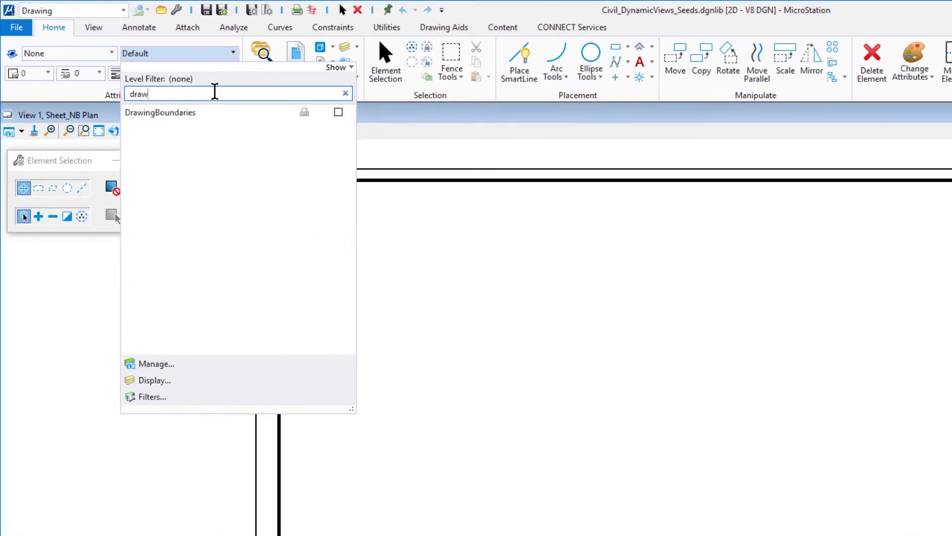
left_click(228, 113)
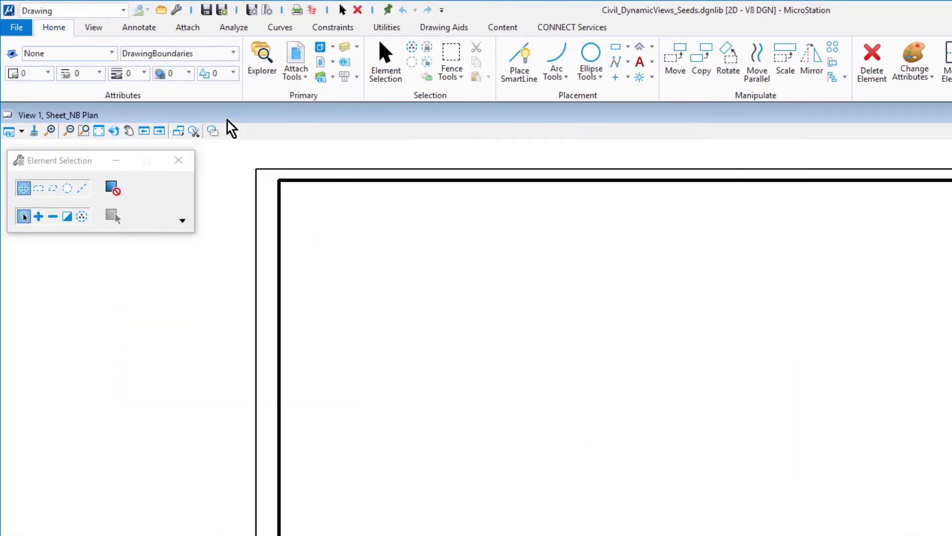
left_click(153, 29)
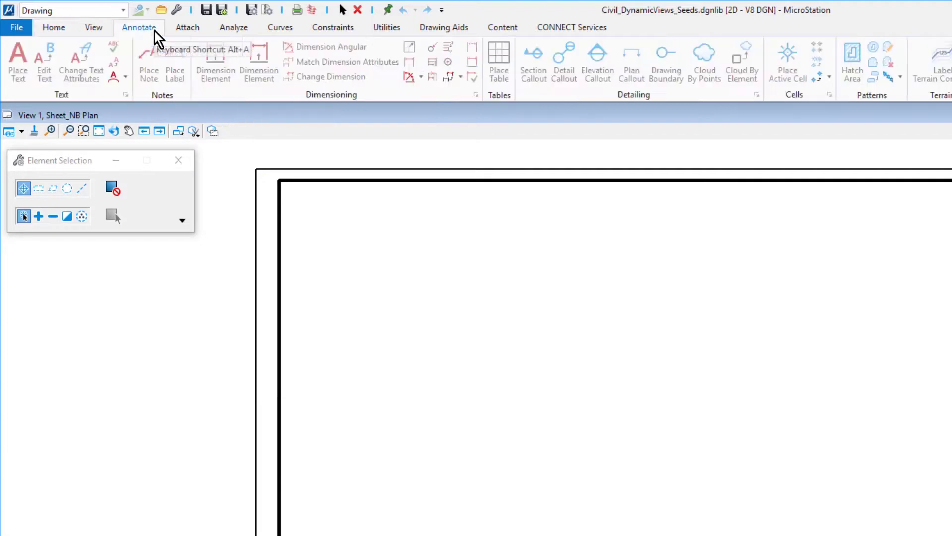
left_click(661, 63)
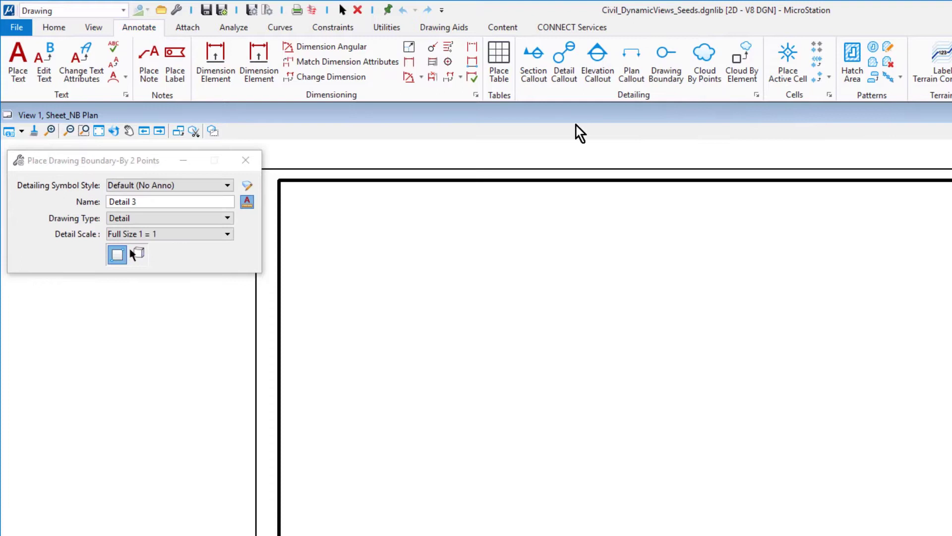
left_click(215, 176)
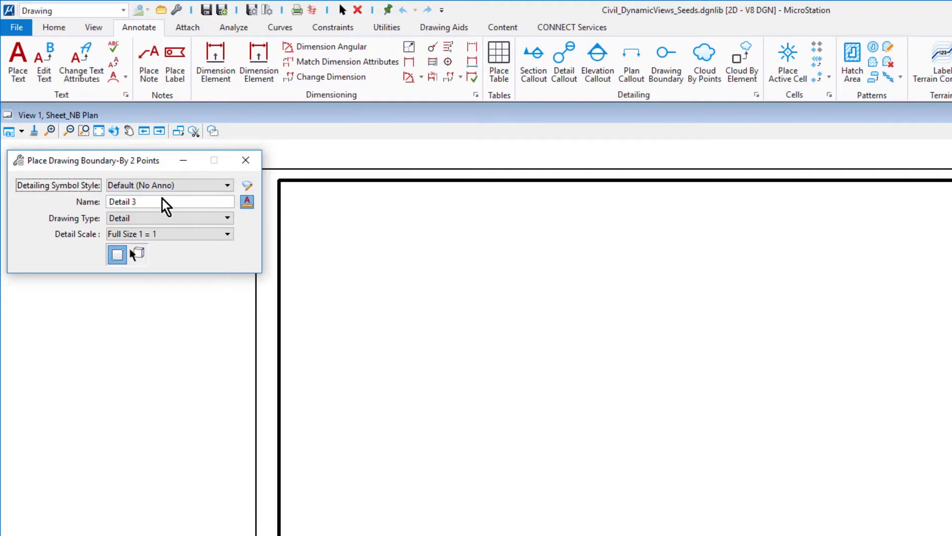
left_click_drag(163, 199, 115, 204)
type("NB - Full")
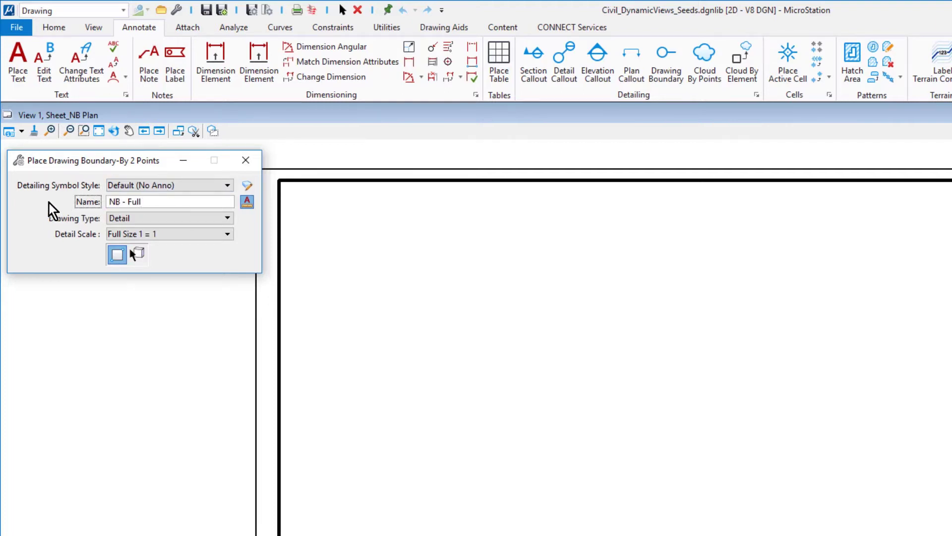
type("Sheet")
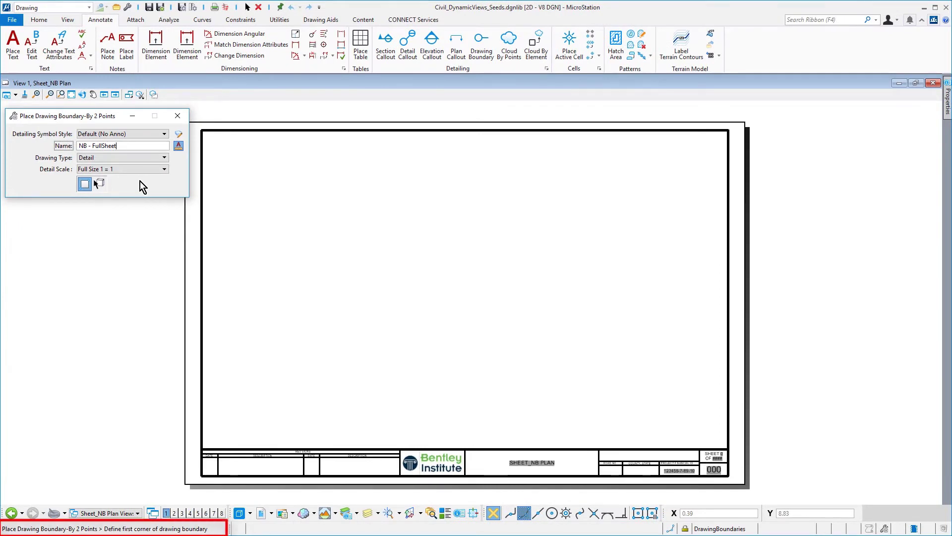
Place the NB - FullSheet boundary across the whole border with its symbol above the title block.
middle_click_drag(272, 211, 358, 214)
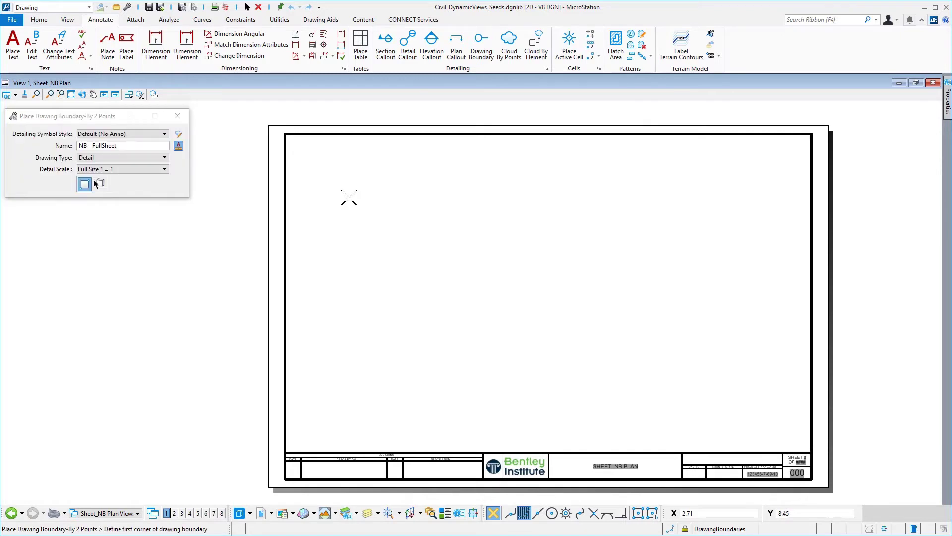
left_click(285, 134)
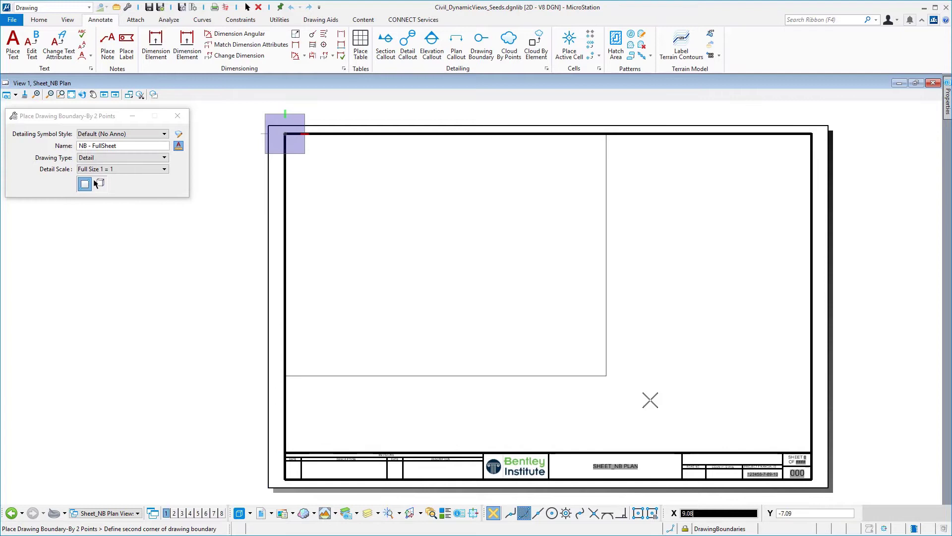
left_click(811, 447)
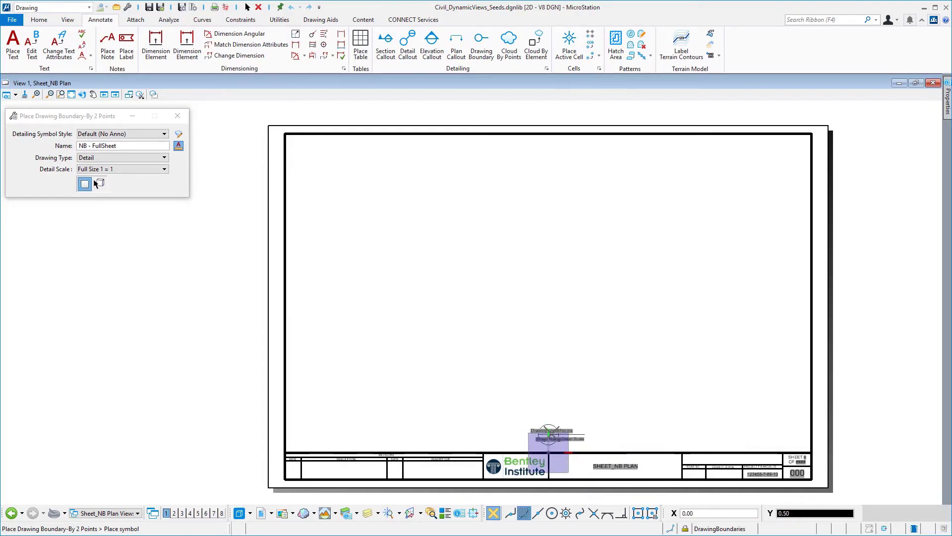
left_click(551, 434)
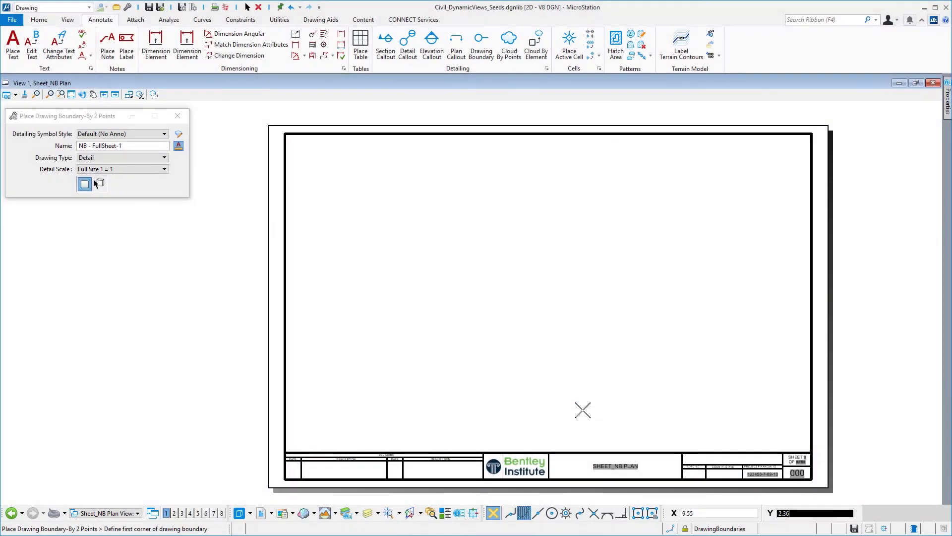
End boundary placement and switch to the Sheet_PlanProfile sheet model.
key("Escape")
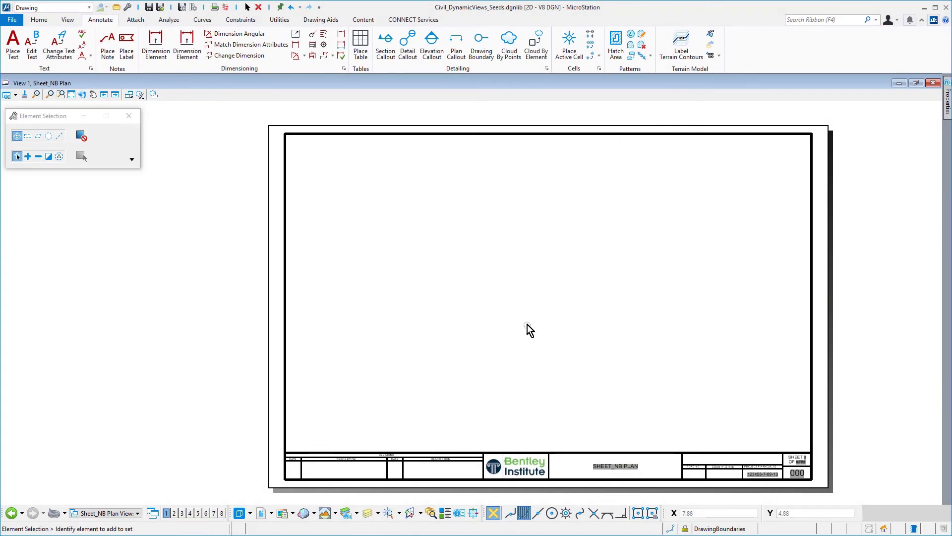
right_click(527, 329)
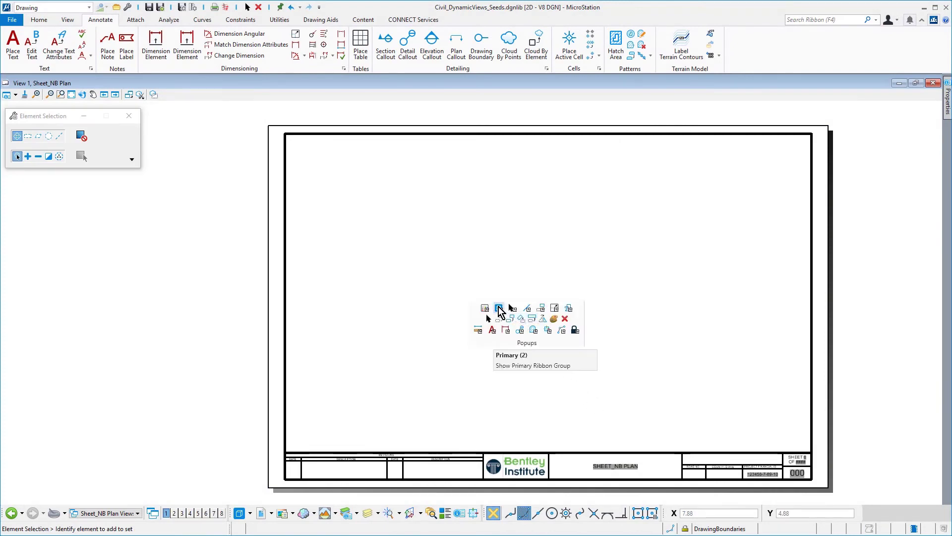
left_click(500, 313)
right_click(500, 312)
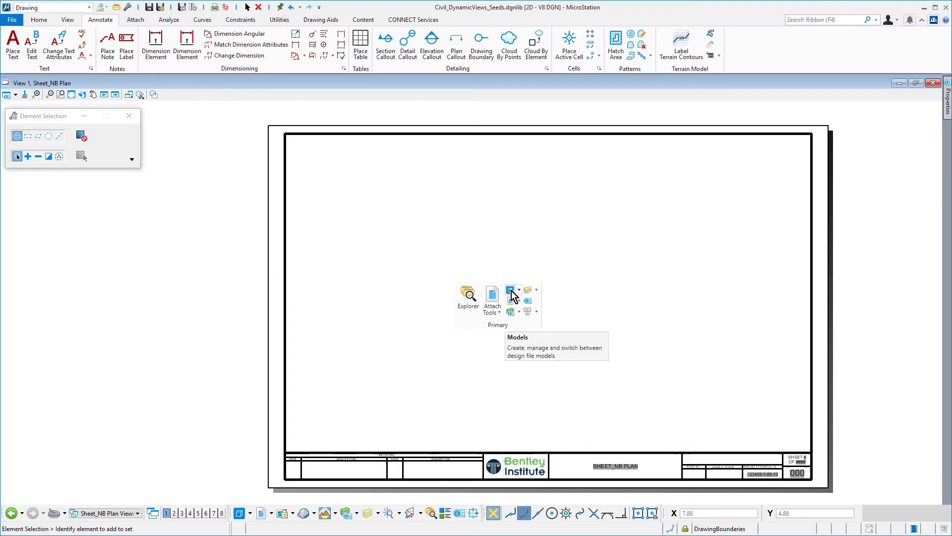
left_click(511, 291)
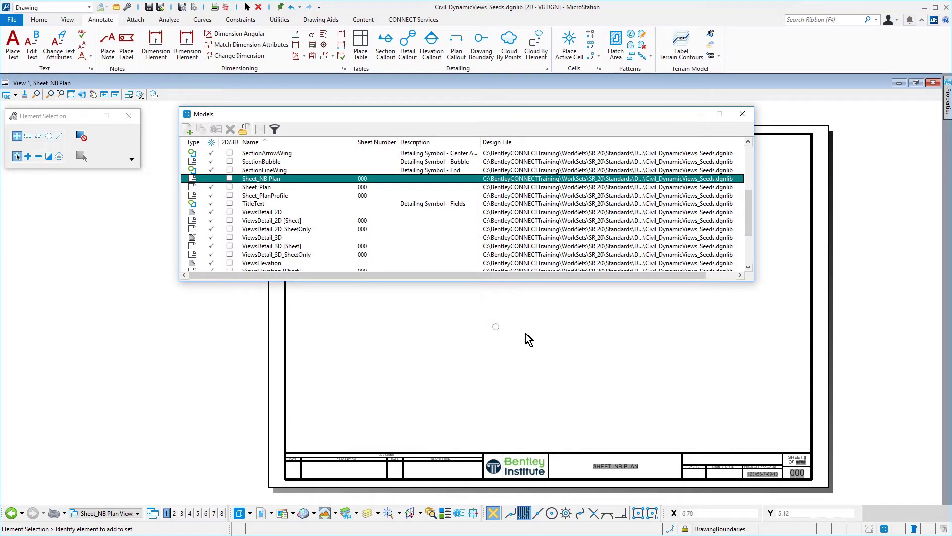
left_click(288, 198)
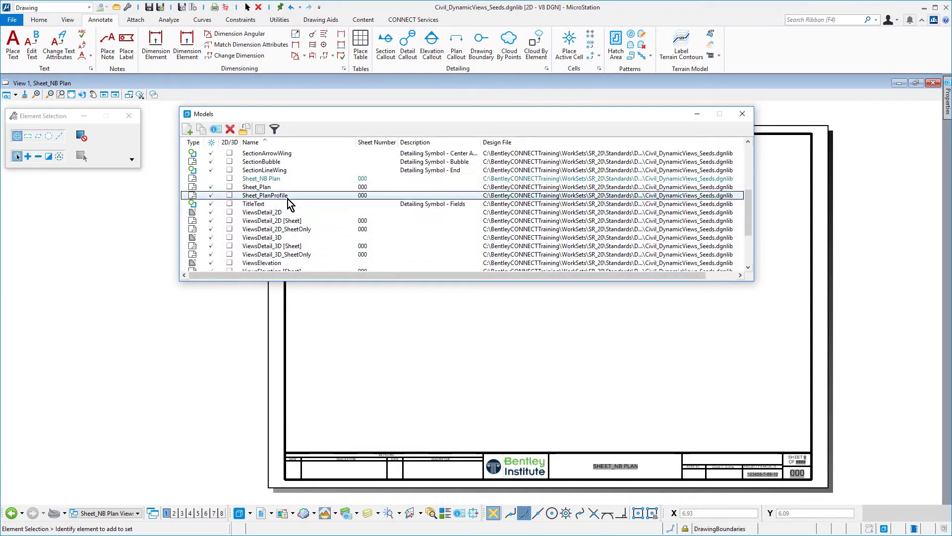
double_click(288, 198)
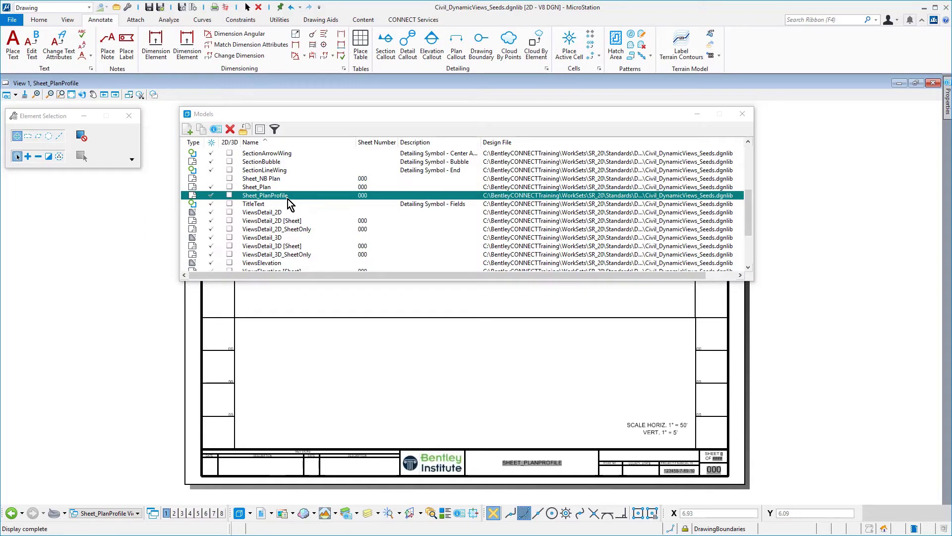
left_click(742, 115)
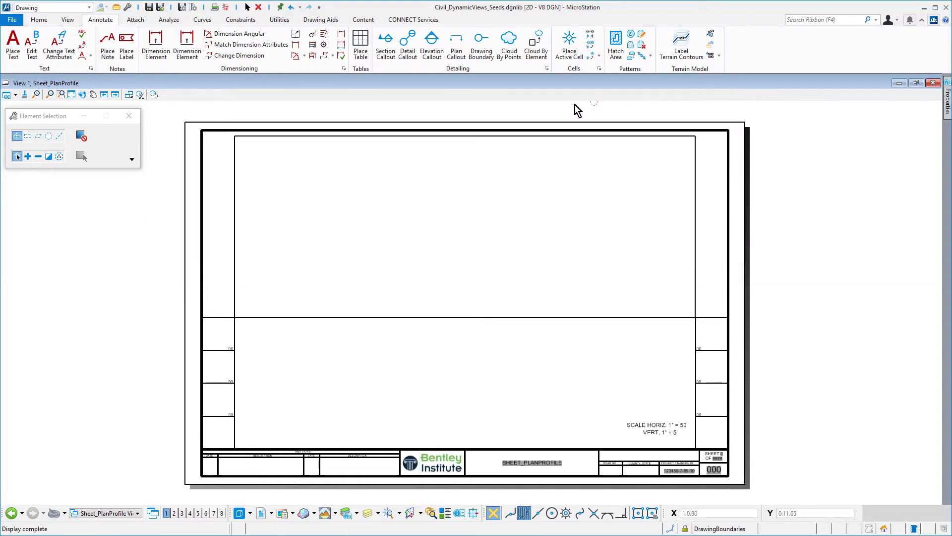
Place a drawing boundary named NB PP - Plan around the upper plan area, labelled on the divider.
left_click(482, 50)
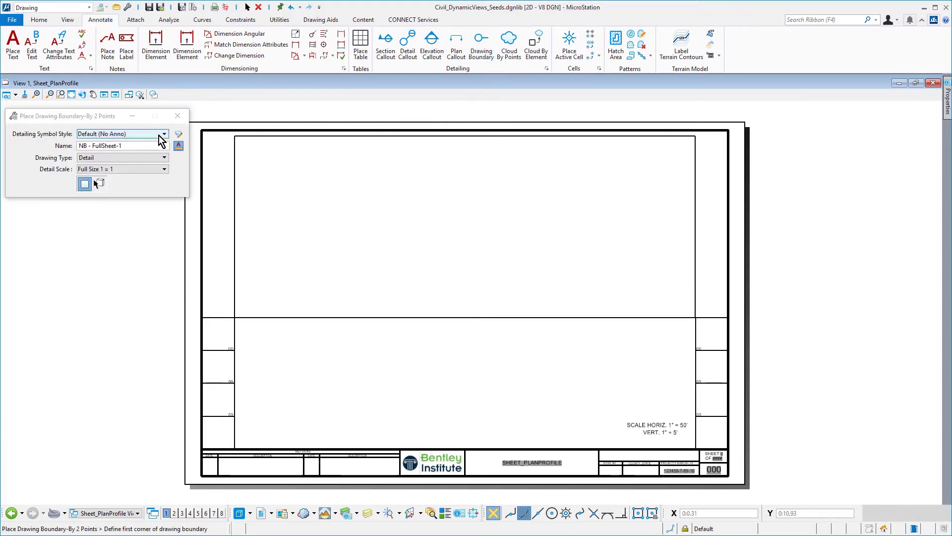
left_click(133, 147)
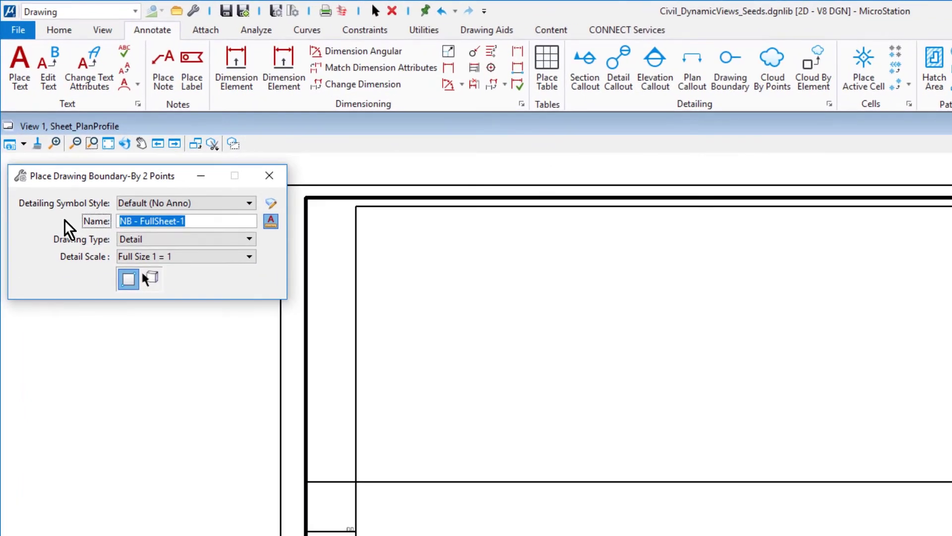
type("N")
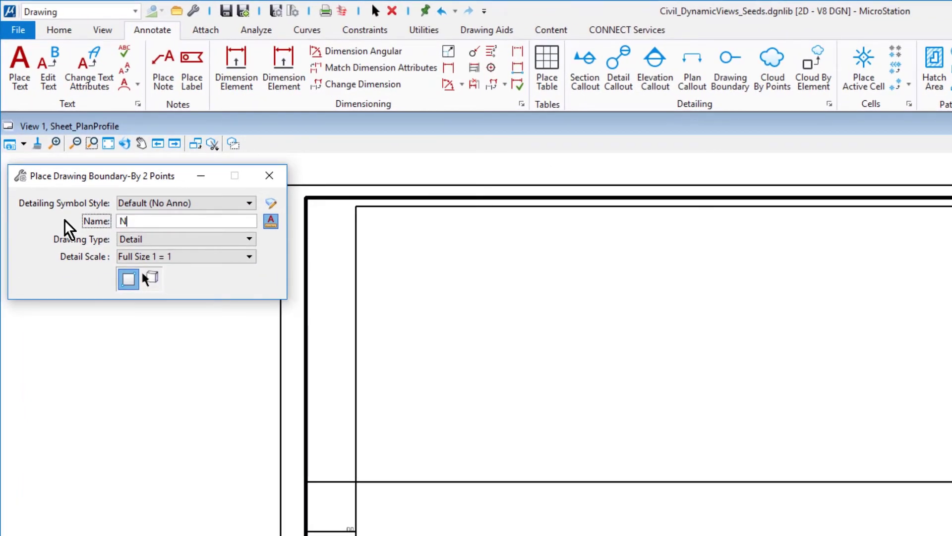
type("B PP - Plan")
key("Tab")
key("Tab")
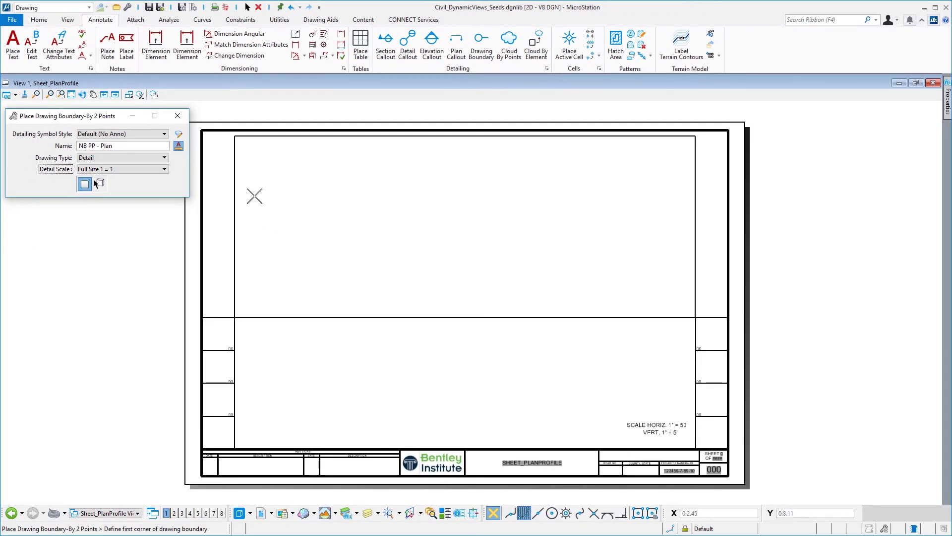
left_click(234, 136)
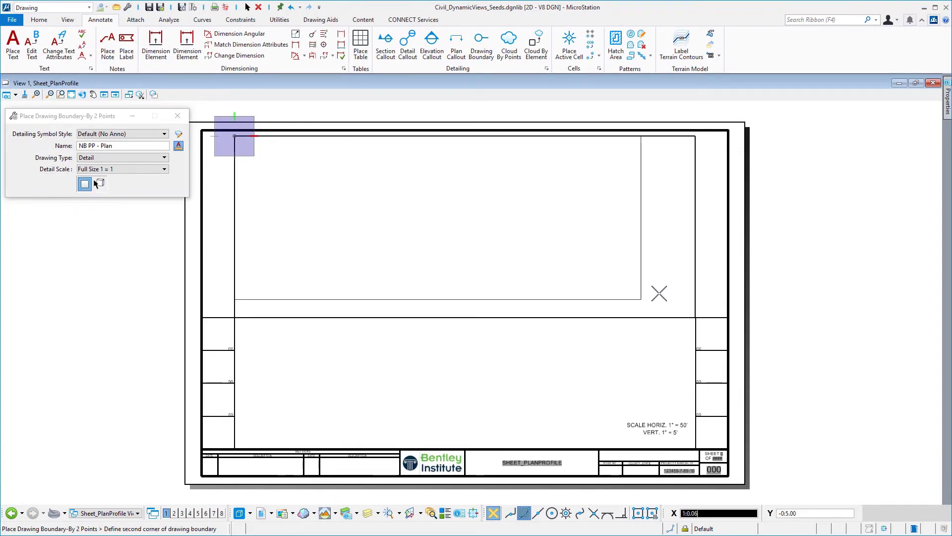
left_click(694, 315)
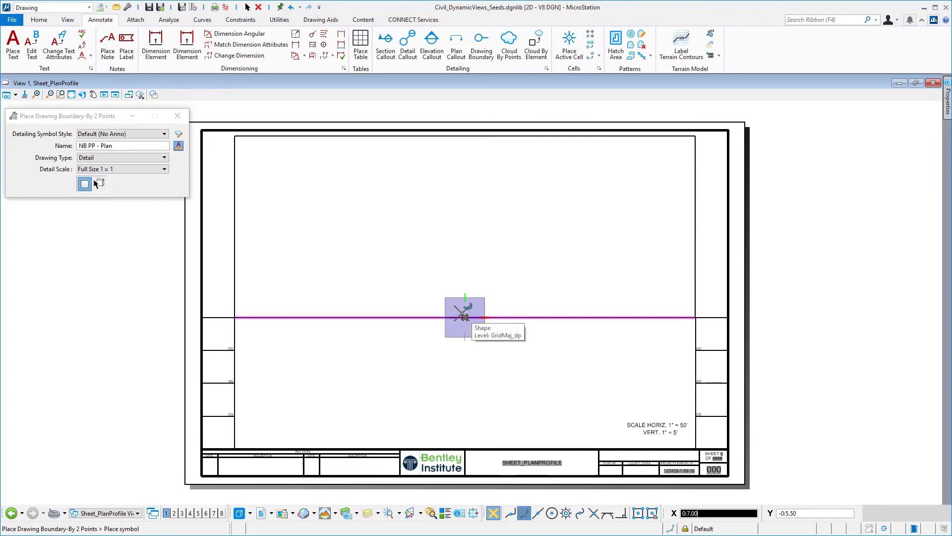
left_click(462, 314)
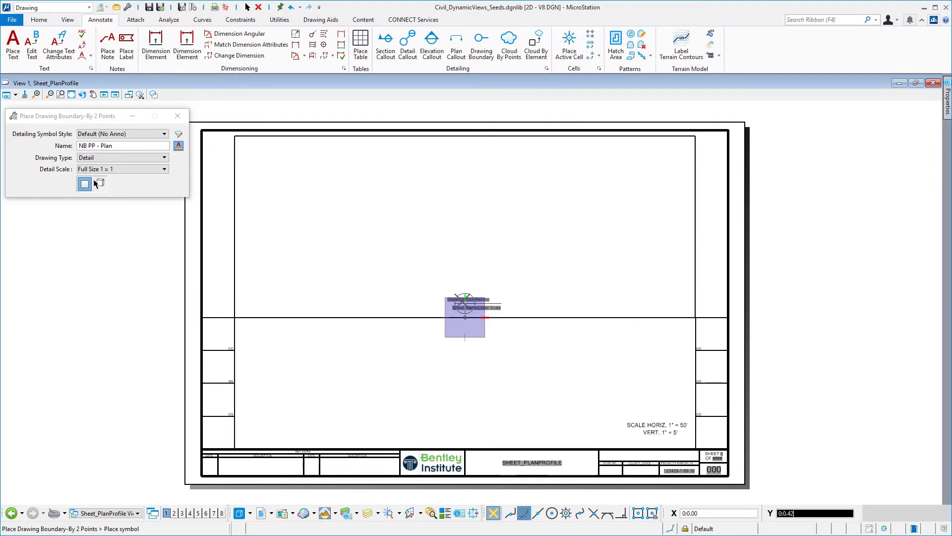
left_click(462, 303)
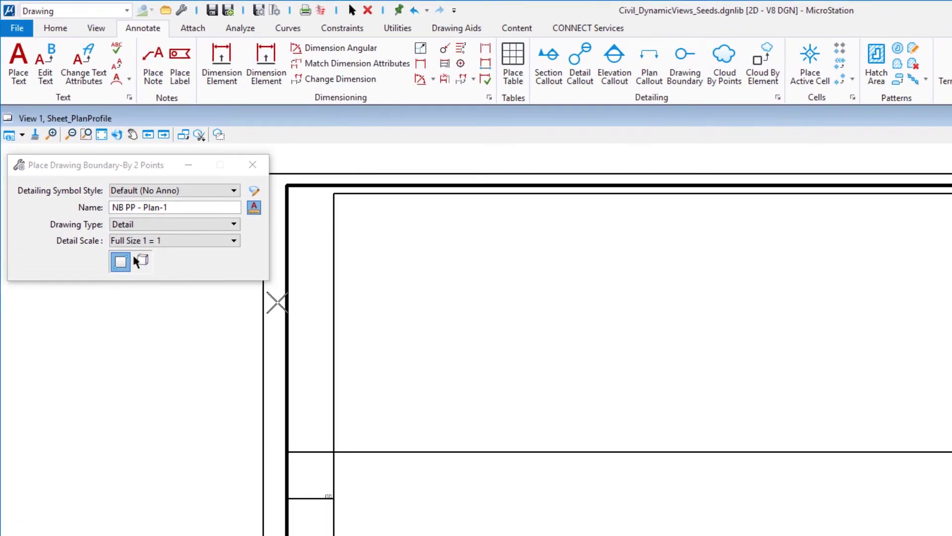
Place a second boundary named NB PP - Profile around the lower profile area, labelled at the bottom border.
double_click(164, 208)
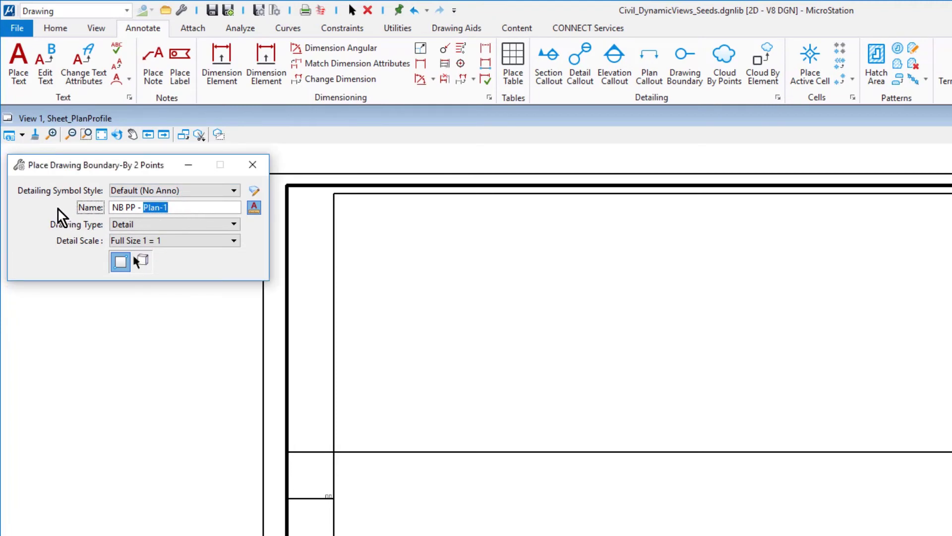
type("Pro")
type("file")
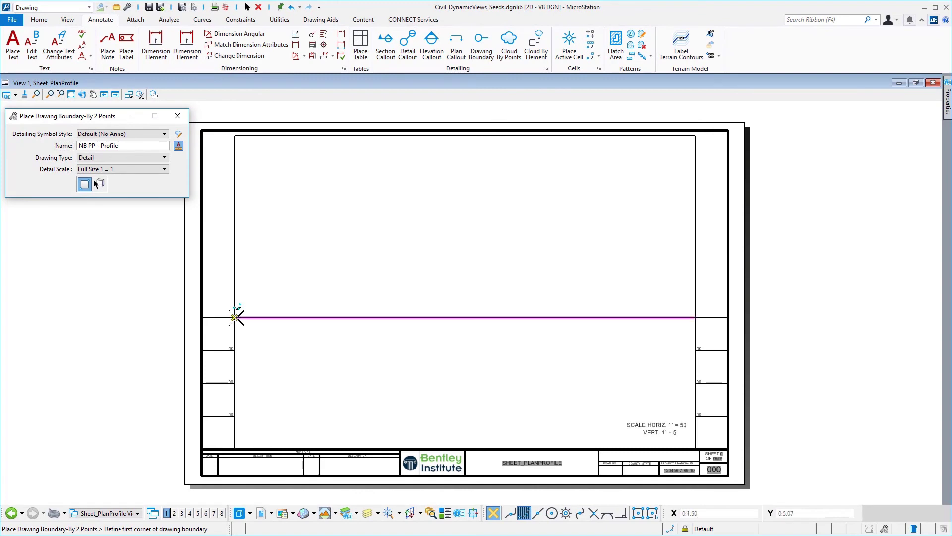
left_click(234, 318)
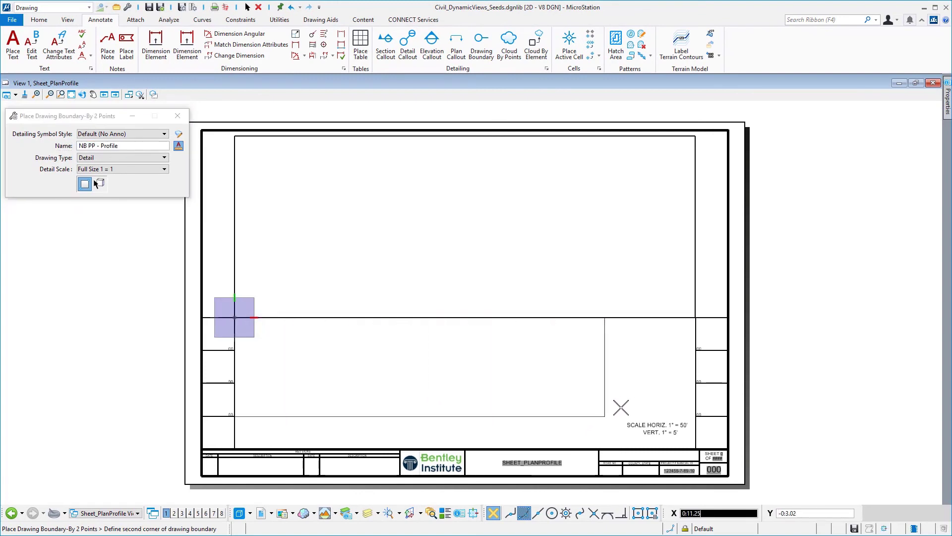
left_click(694, 435)
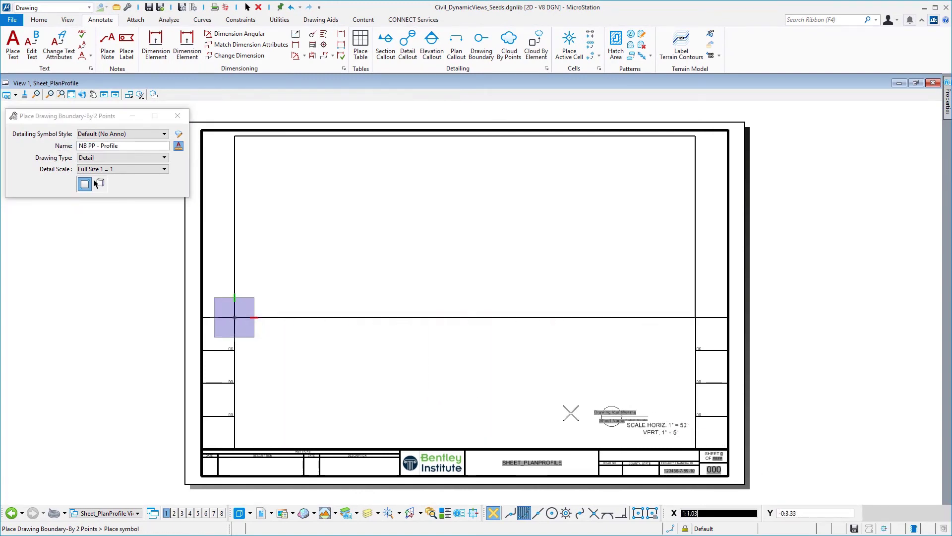
left_click(465, 448)
left_click(466, 433)
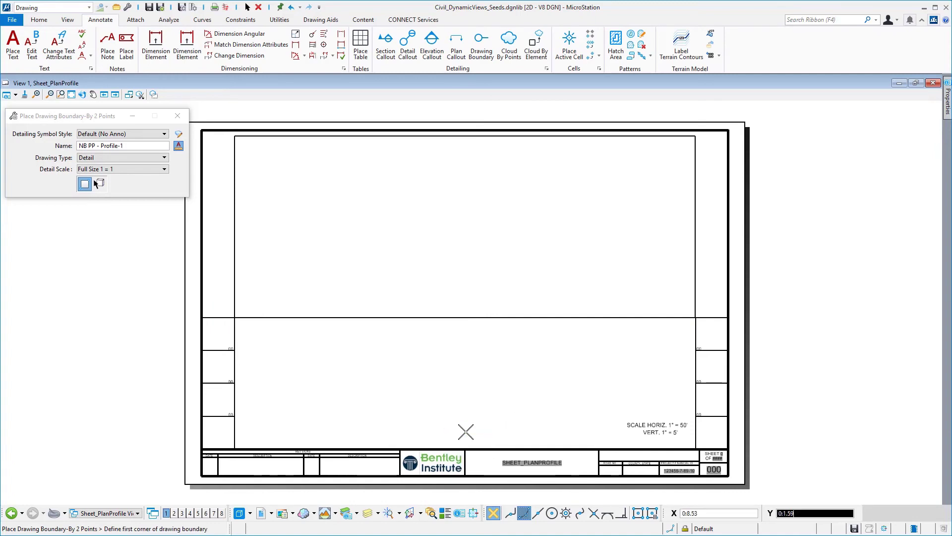
key("Escape")
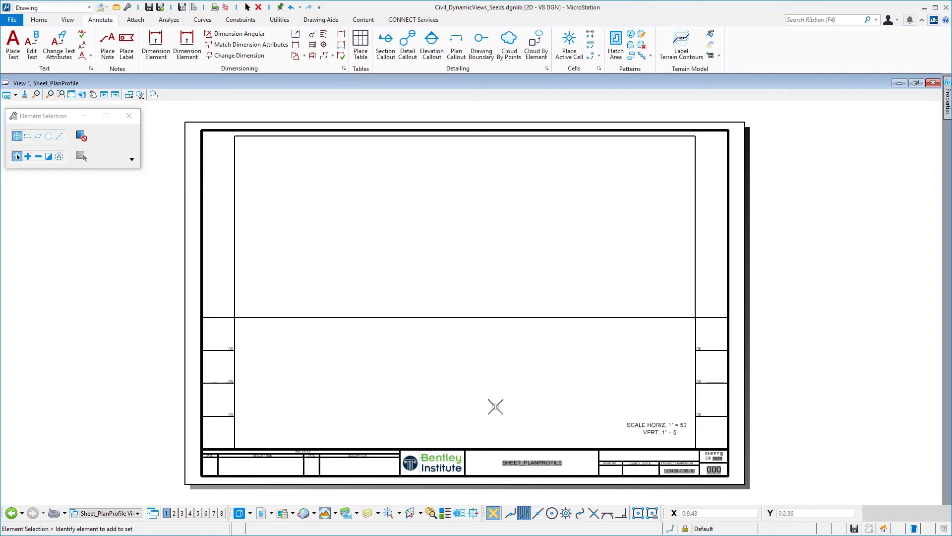